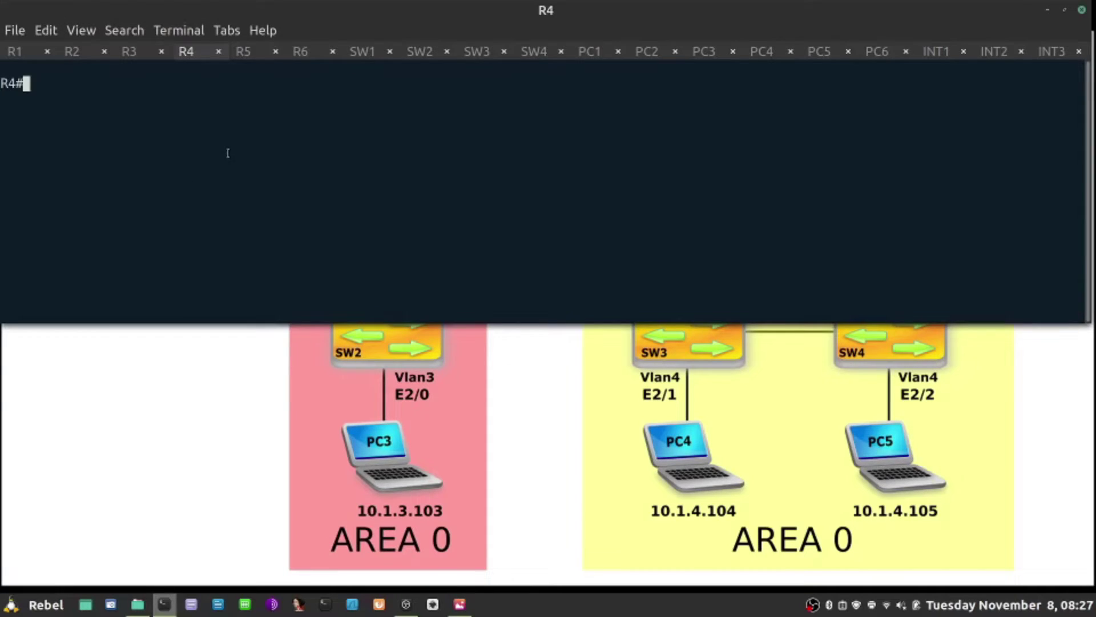
# Show R4's OSPF neighbor table with 8.8.8.8 and 5.5.5.5 at FULL/DR.
pyautogui.write('show ip ospf nei')
pyautogui.press('Tab')
pyautogui.press('Return')
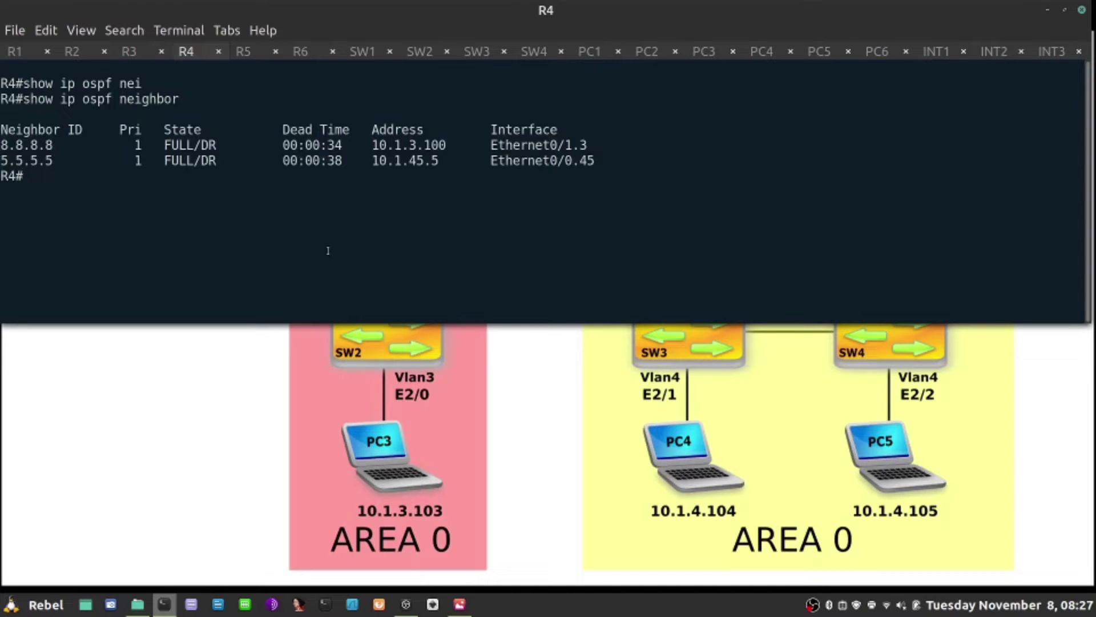
# Display R4's router ospf configuration and highlight the area 0 message-digest authentication line.
pyautogui.write('show run |')
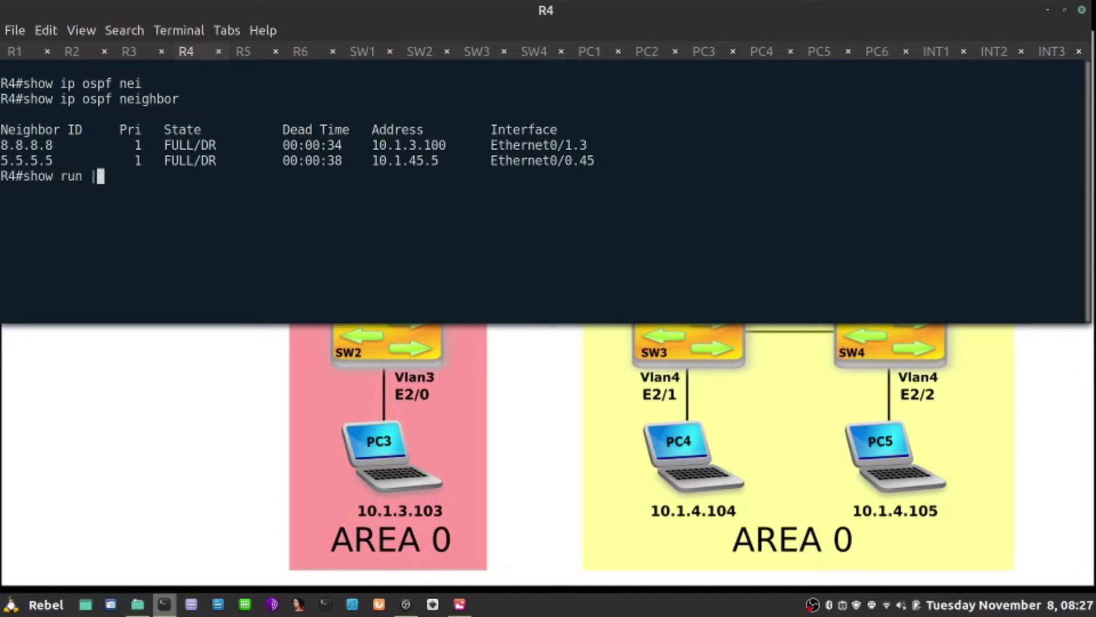
pyautogui.write(' s router ospf')
pyautogui.press('Return')
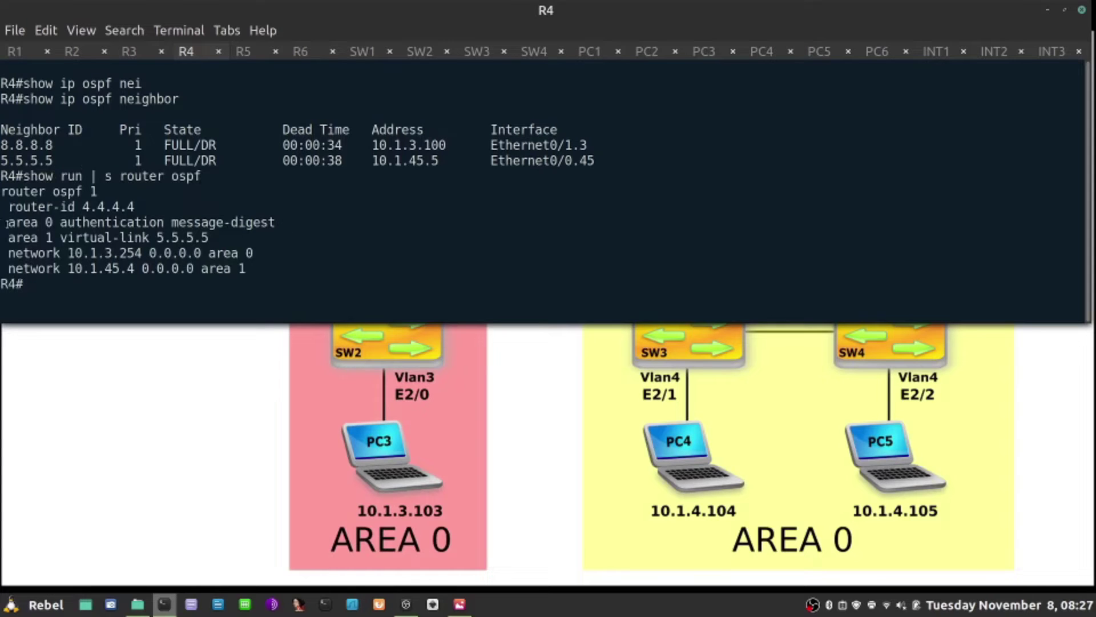
pyautogui.moveTo(8, 223); pyautogui.dragTo(274, 222)
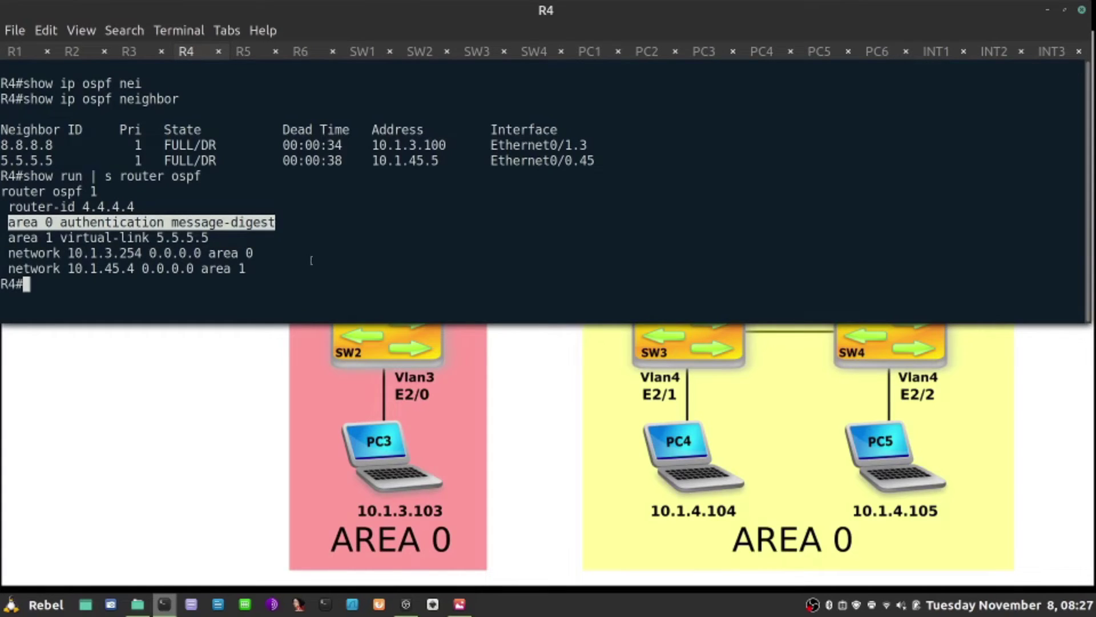
pyautogui.hotkey('alt', 'Tab')
# List R4's OSPF interfaces and highlight the area 0 entries for Et0/1.3 and VL0.
pyautogui.write('show ip ospf int brief')
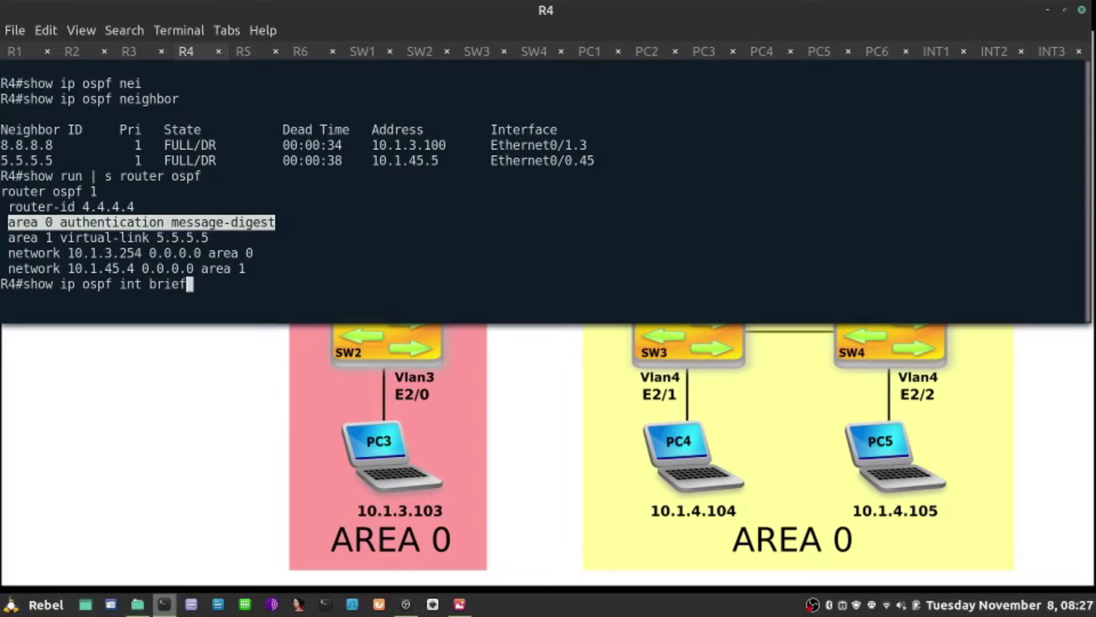
pyautogui.press('Return')
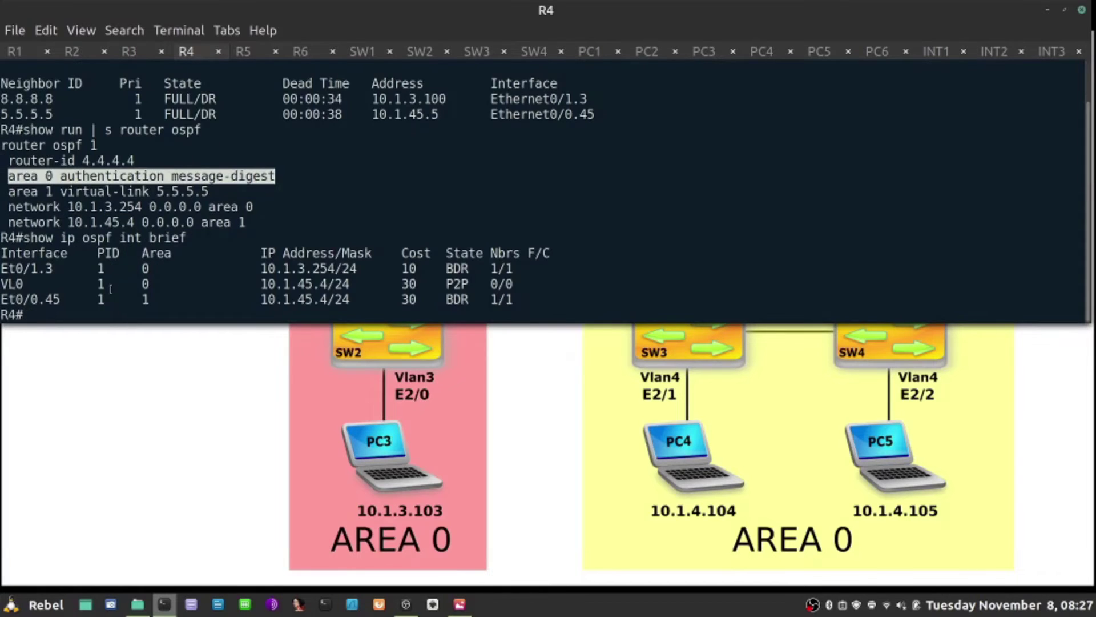
pyautogui.press('alt')
pyautogui.moveTo(145, 267); pyautogui.dragTo(146, 284)
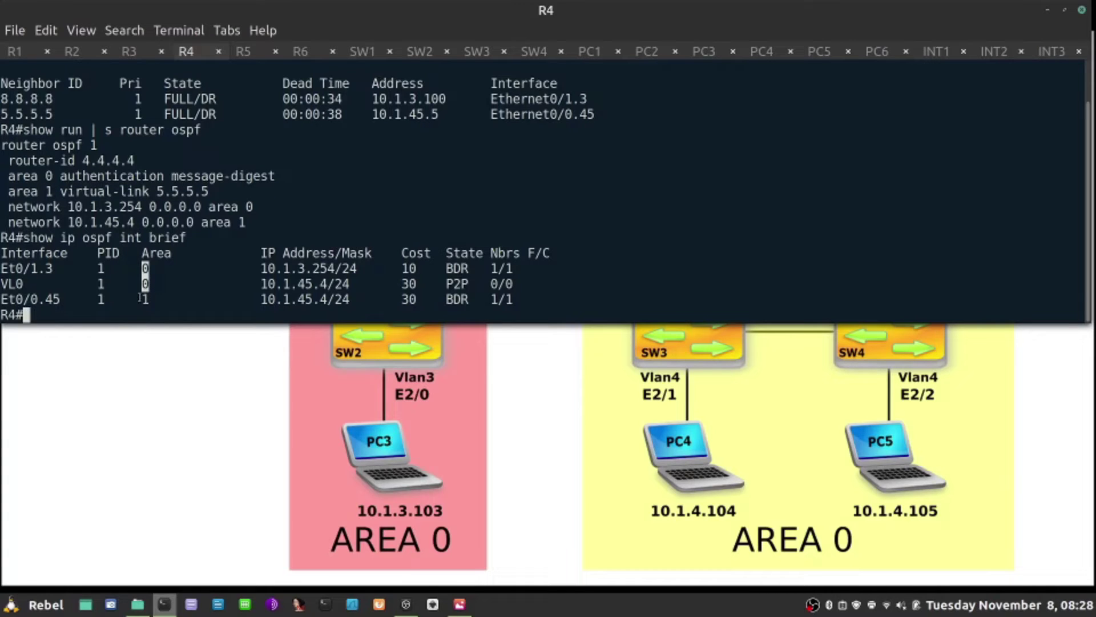
# Show R4's virtual-link details and highlight the message-digest authentication enabled line.
pyautogui.press('Return')
pyautogui.press('Return')
pyautogui.write('show ip ospf vi')
pyautogui.press('Tab')
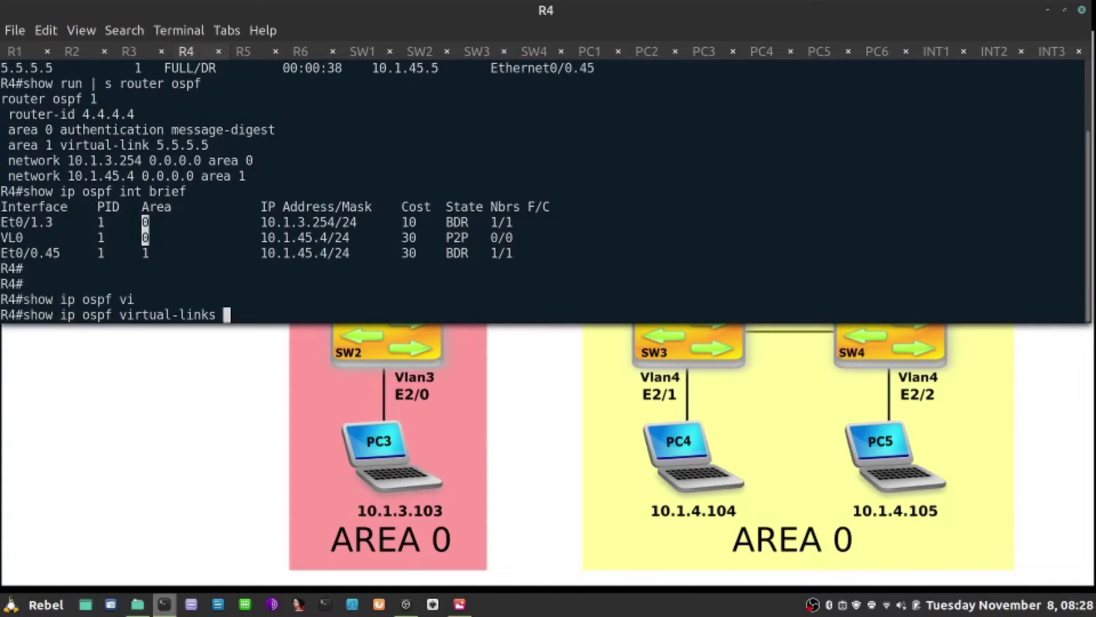
pyautogui.press('Return')
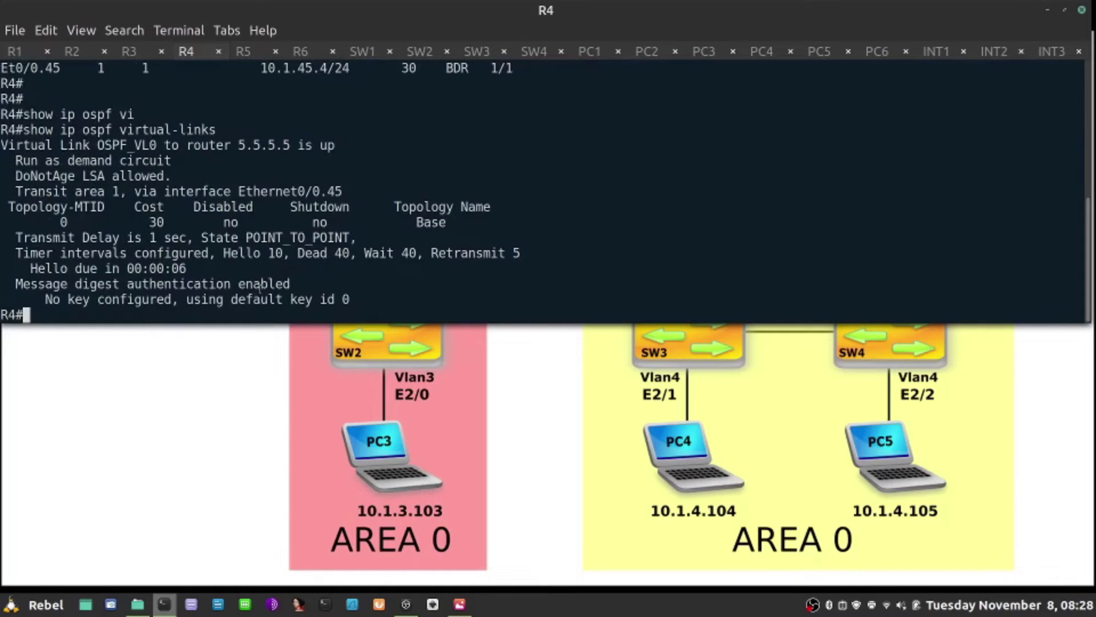
pyautogui.moveTo(302, 284); pyautogui.dragTo(11, 284)
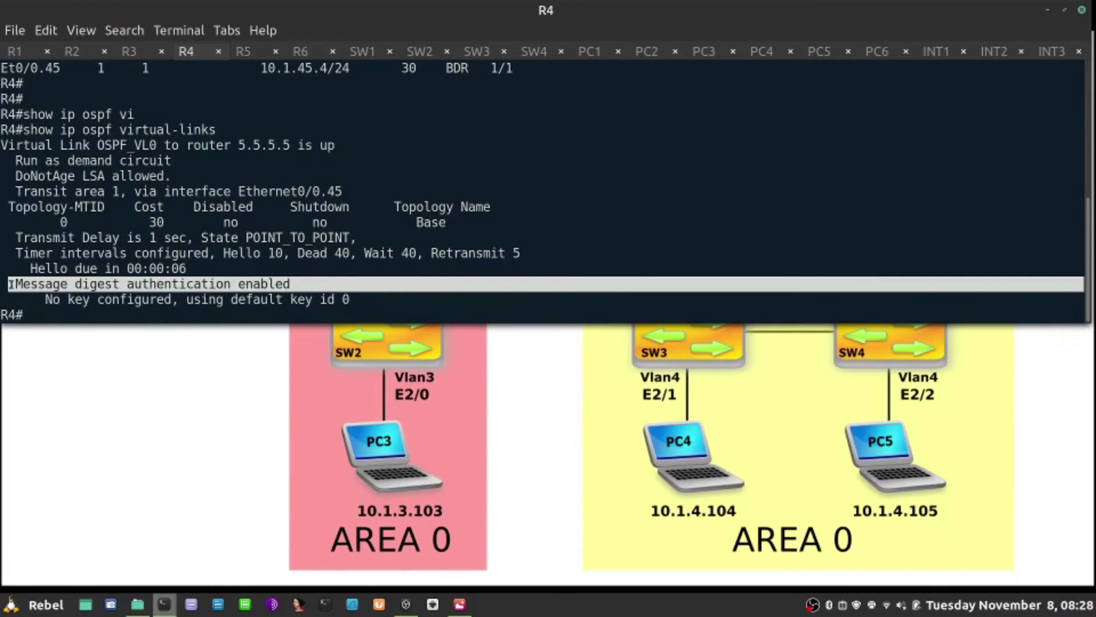
# On R5, show the virtual link to 4.4.4.4 as up and highlight its timer details.
pyautogui.click(248, 52)
pyautogui.write('show ip ')
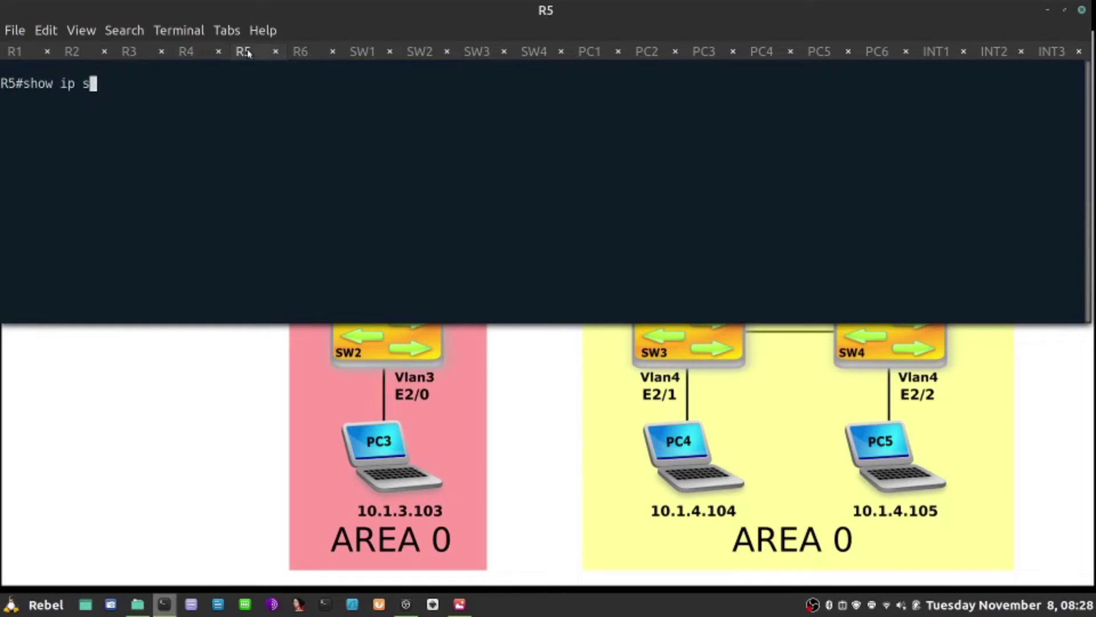
pyautogui.write('ospf vi')
pyautogui.press('Tab')
pyautogui.press('Return')
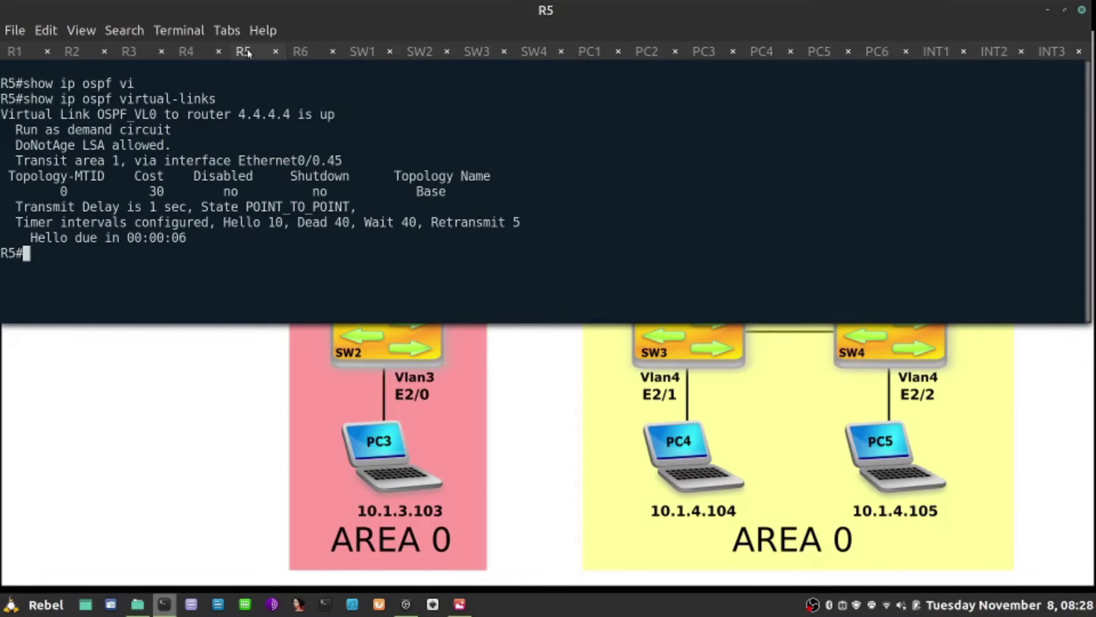
pyautogui.moveTo(186, 237); pyautogui.dragTo(2, 202)
# On R5, enter configuration mode and the router ospf 1 process.
pyautogui.write('conf t')
pyautogui.press('Return')
pyautogui.write('rout4e4r')
pyautogui.press('BackSpace')
pyautogui.press('BackSpace')
pyautogui.press('BackSpace')
pyautogui.press('BackSpace')
pyautogui.write('er ospf 1')
pyautogui.press('Return')
# Apply 'area 1 virtual-link 4.4.4.4 authentication message-digest' and highlight the adjacency reaching FULL.
pyautogui.write('area 1 vi')
pyautogui.press('Tab')
pyautogui.write('4.4.4.4 me')
pyautogui.press('Tab')
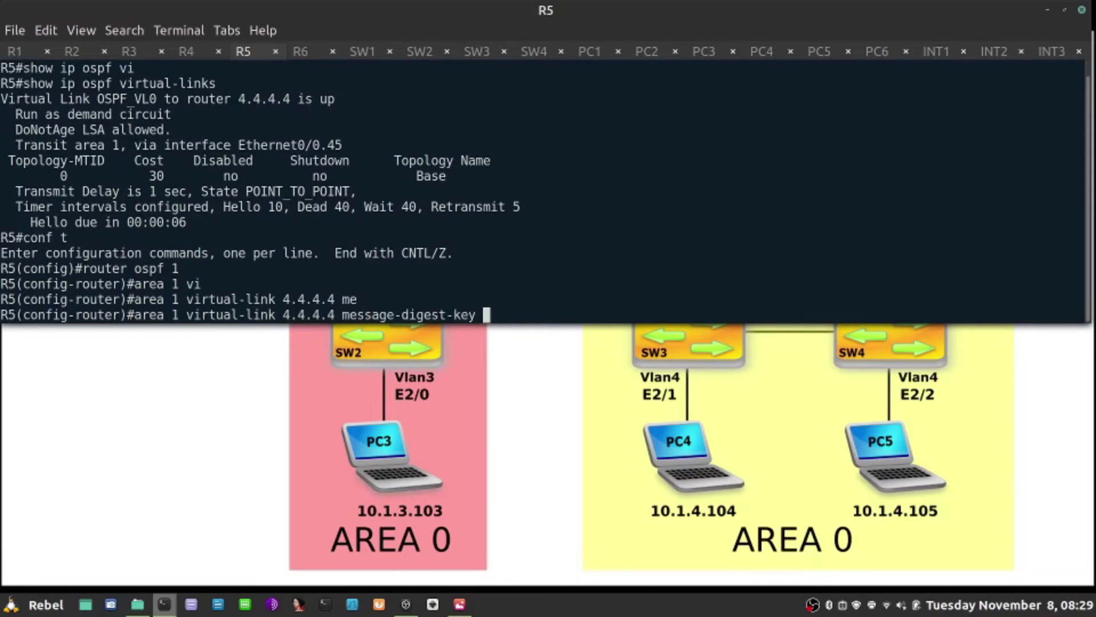
pyautogui.press('BackSpace')
pyautogui.press('BackSpace')
pyautogui.press('BackSpace')
pyautogui.press('BackSpace')
pyautogui.press('BackSpace')
pyautogui.press('BackSpace')
pyautogui.press('BackSpace')
pyautogui.press('BackSpace')
pyautogui.press('BackSpace')
pyautogui.press('BackSpace')
pyautogui.press('BackSpace')
pyautogui.press('BackSpace')
pyautogui.press('BackSpace')
pyautogui.press('BackSpace')
pyautogui.press('BackSpace')
pyautogui.press('BackSpace')
pyautogui.press('BackSpace')
pyautogui.press('BackSpace')
pyautogui.write('aut')
pyautogui.press('Tab')
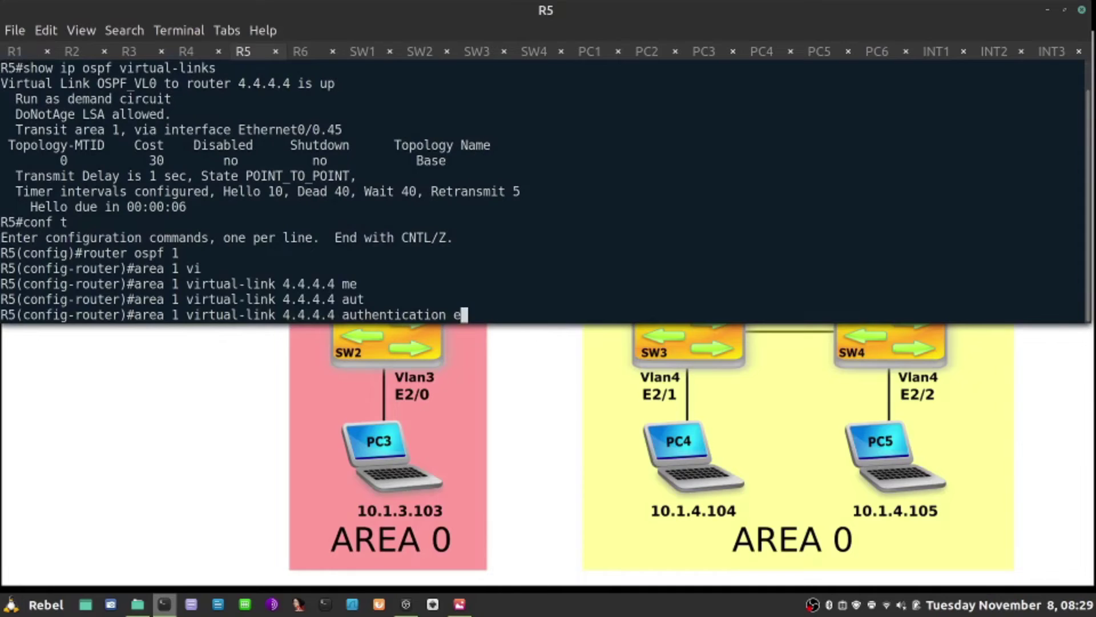
pyautogui.write('me')
pyautogui.press('Tab')
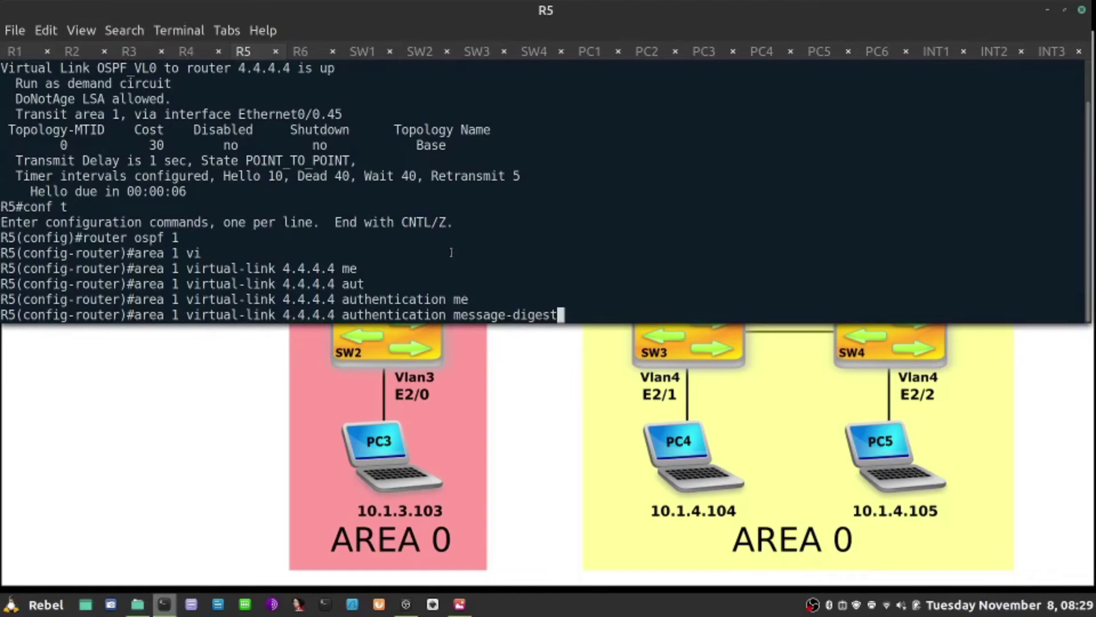
pyautogui.press('Return')
pyautogui.press('Return')
pyautogui.press('Return')
pyautogui.press('Return')
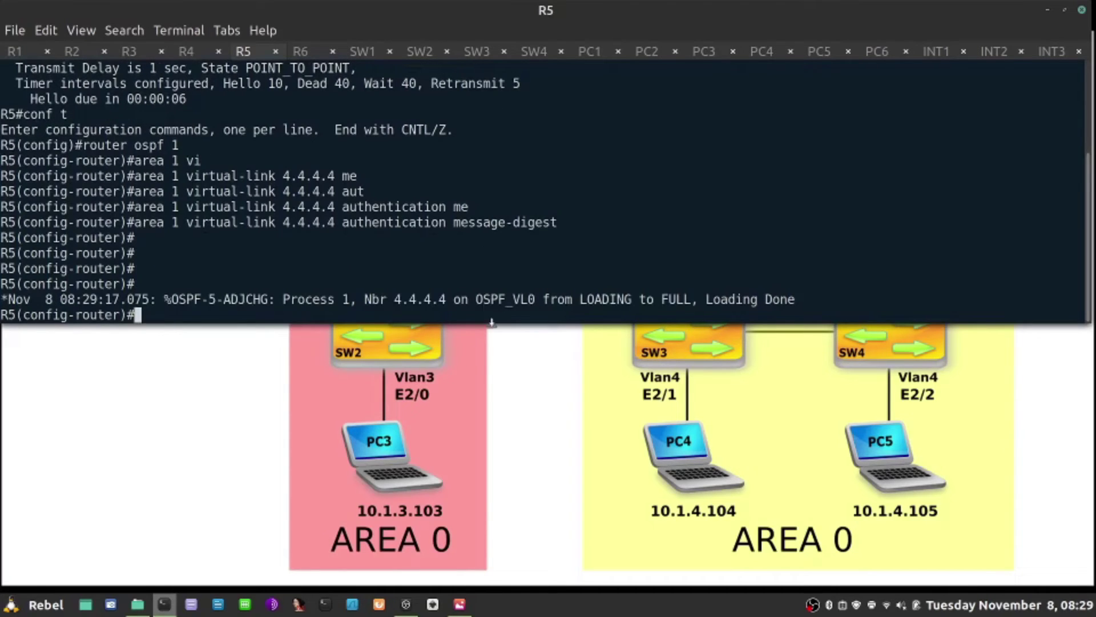
pyautogui.moveTo(470, 299); pyautogui.dragTo(816, 293)
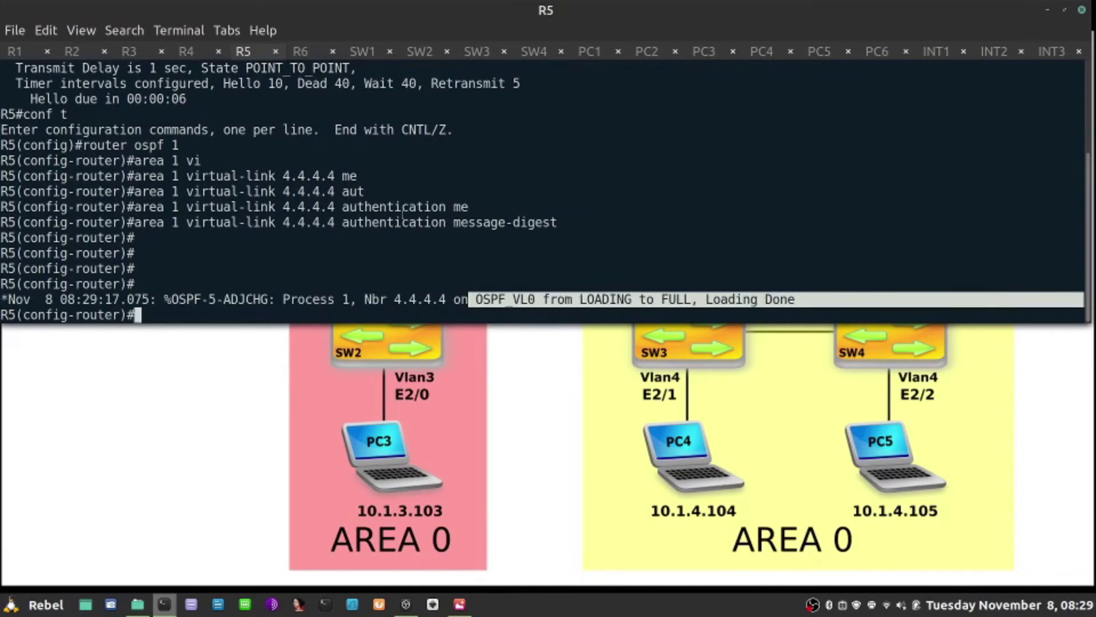
# On R4, rerun show ip ospf neighbor and highlight 5.5.5.5 FULL on OSPF_VL0.
pyautogui.click(185, 51)
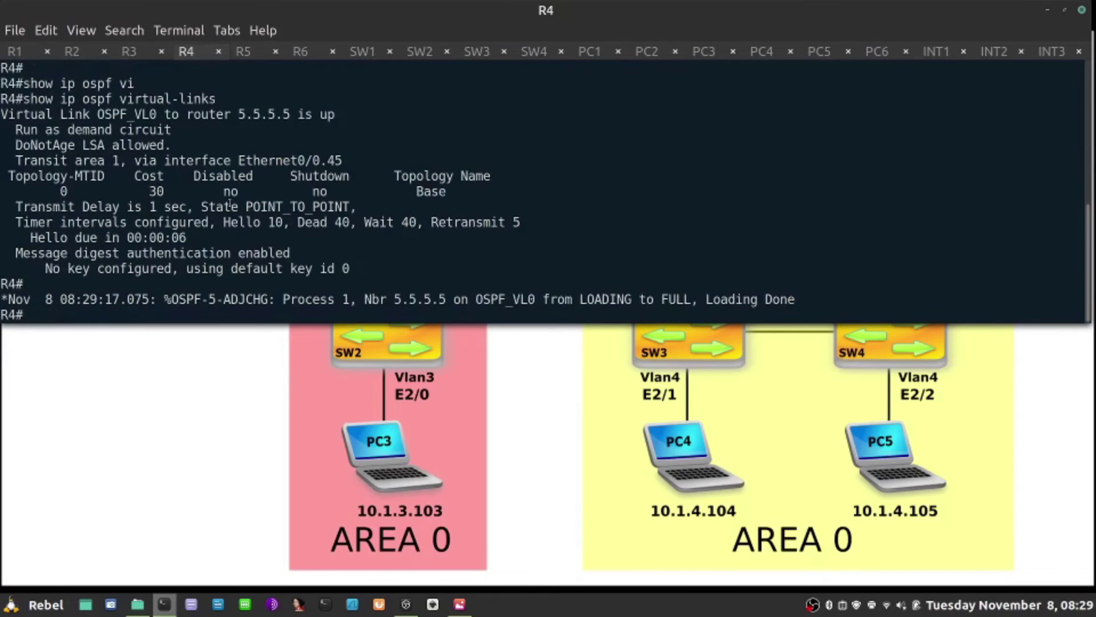
pyautogui.press('Return')
pyautogui.press('Return')
pyautogui.press('Up')
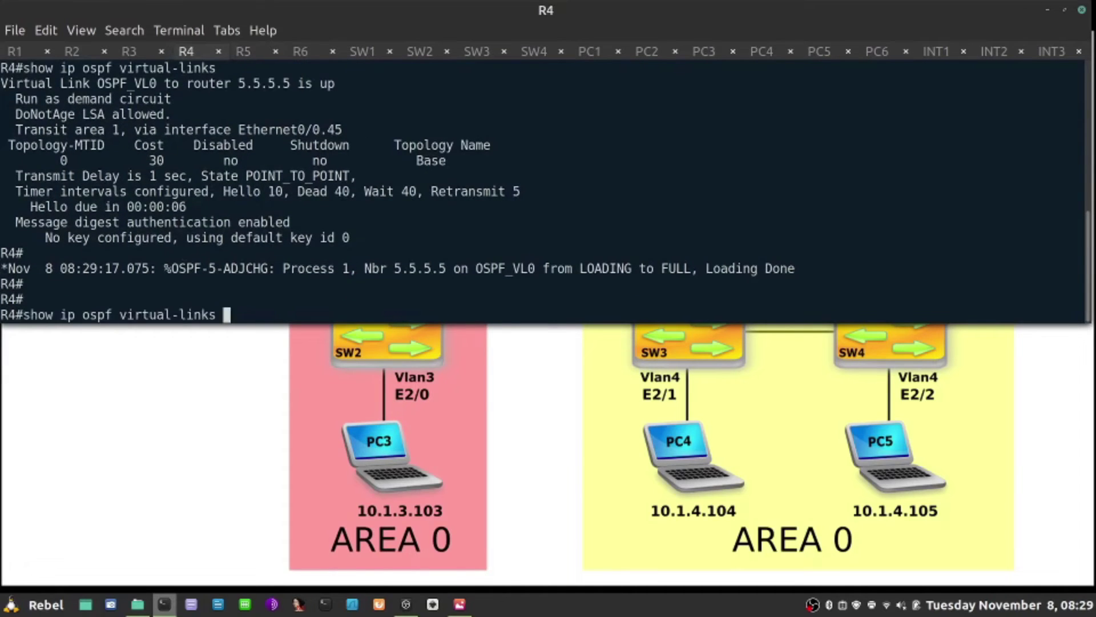
pyautogui.press('Up')
pyautogui.press('Down')
pyautogui.press('Up')
pyautogui.press('Up')
pyautogui.press('Up')
pyautogui.press('Return')
pyautogui.press('Return')
pyautogui.press('Return')
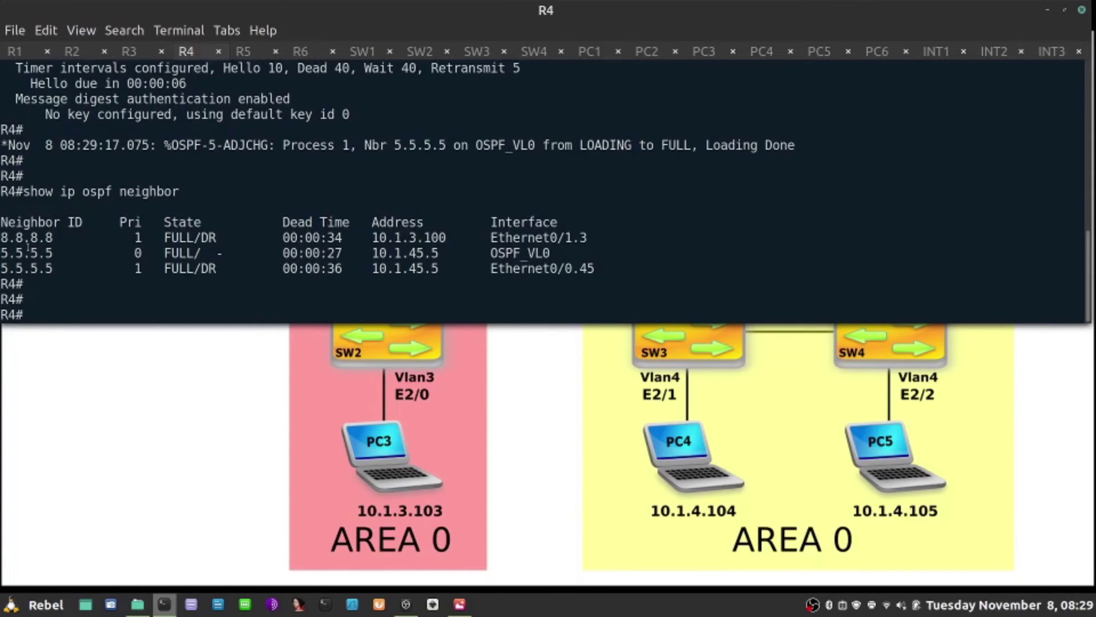
pyautogui.moveTo(112, 253); pyautogui.dragTo(551, 255)
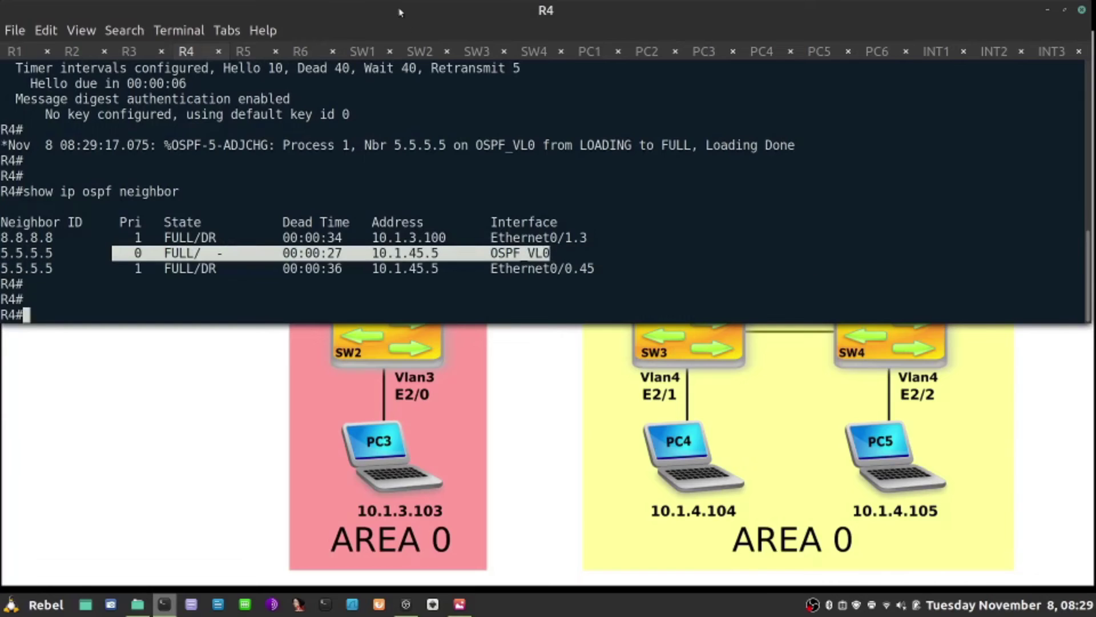
# On SW2, list OSPF-learned routes with 'show ip route ospf' and clear the stray characters.
pyautogui.click(420, 51)
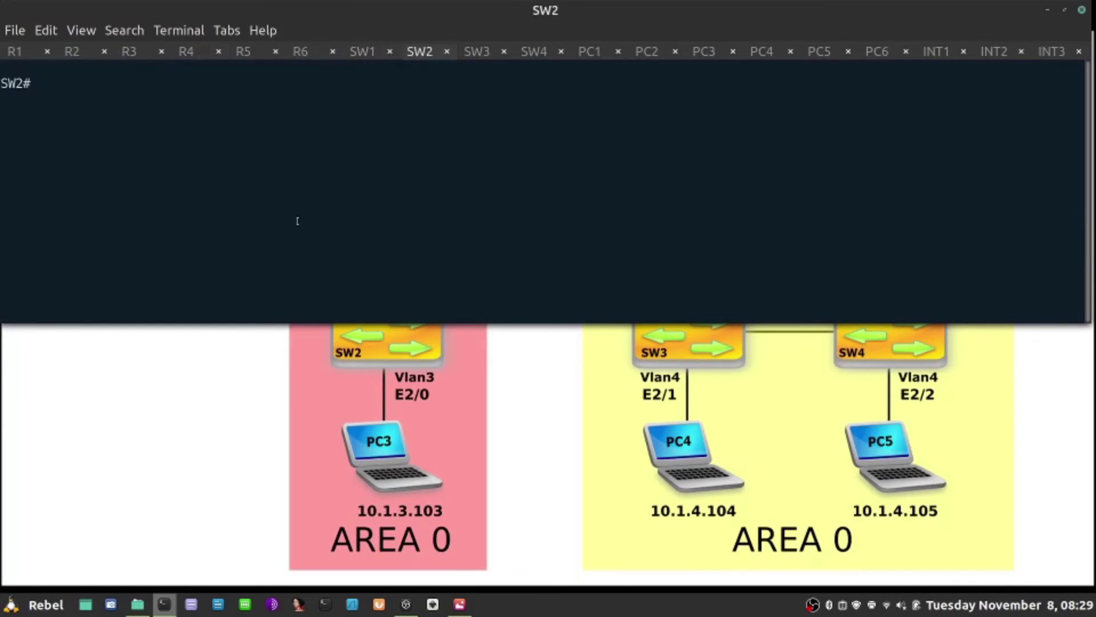
pyautogui.write('show ip g')
pyautogui.press('BackSpace')
pyautogui.write('route ospf')
pyautogui.press('Return')
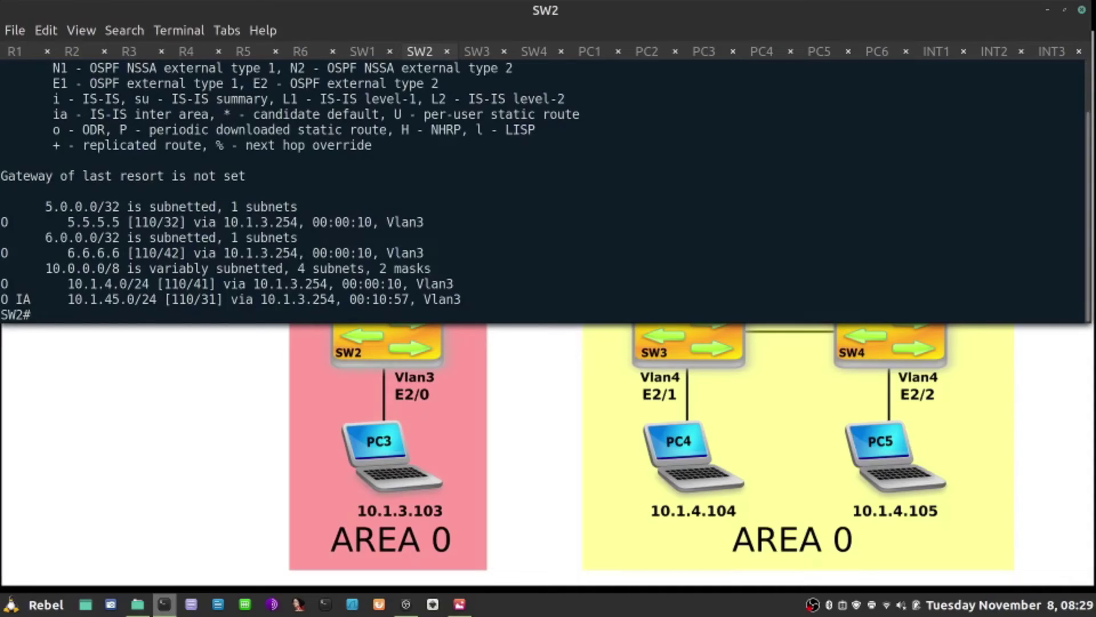
pyautogui.hotkey('ctrl', 'F3')
pyautogui.hotkey('ctrl', 'F3')
pyautogui.press('BackSpace')
pyautogui.press('BackSpace')
pyautogui.press('BackSpace')
pyautogui.press('BackSpace')
pyautogui.press('BackSpace')
pyautogui.press('BackSpace')
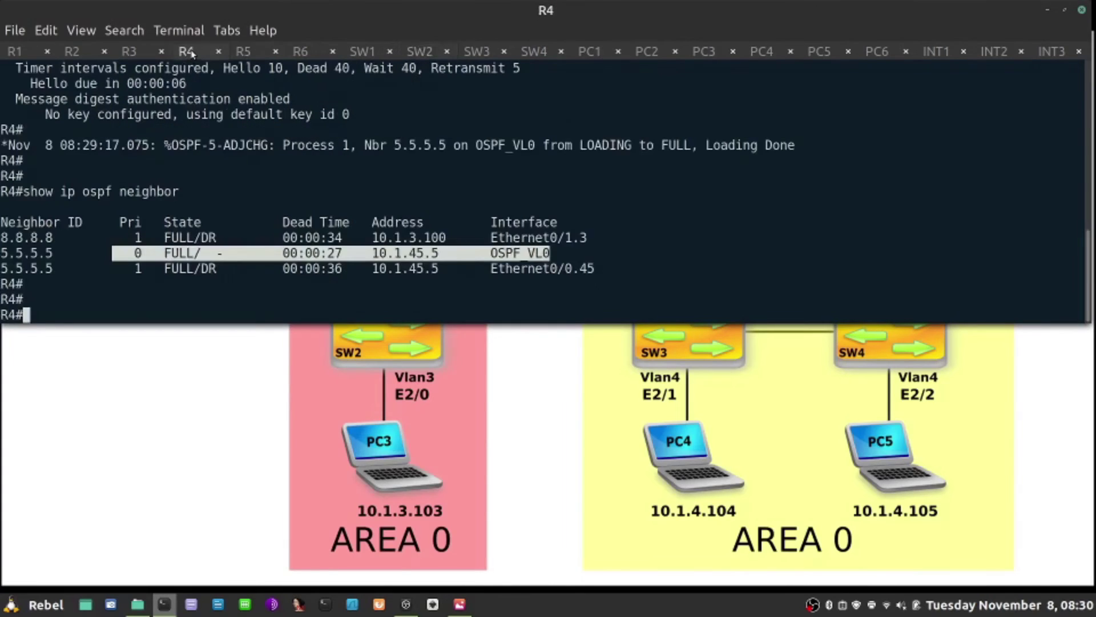
# On R4, enter configuration mode and the router ospf 1 process.
pyautogui.write('conf t')
pyautogui.press('Return')
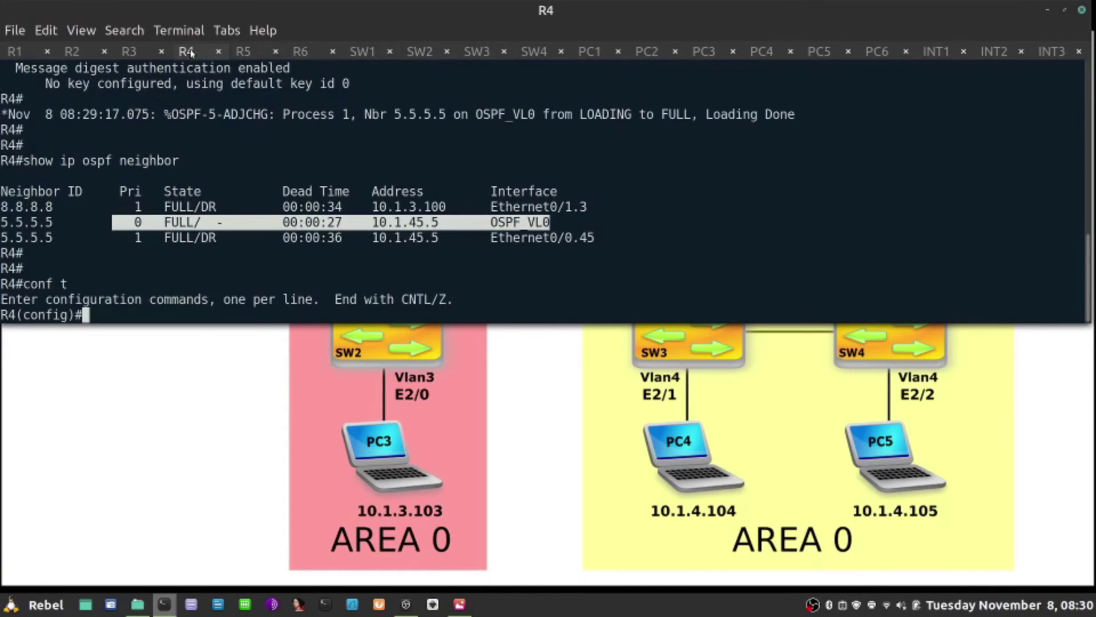
pyautogui.write('router ospf 1')
pyautogui.press('Return')
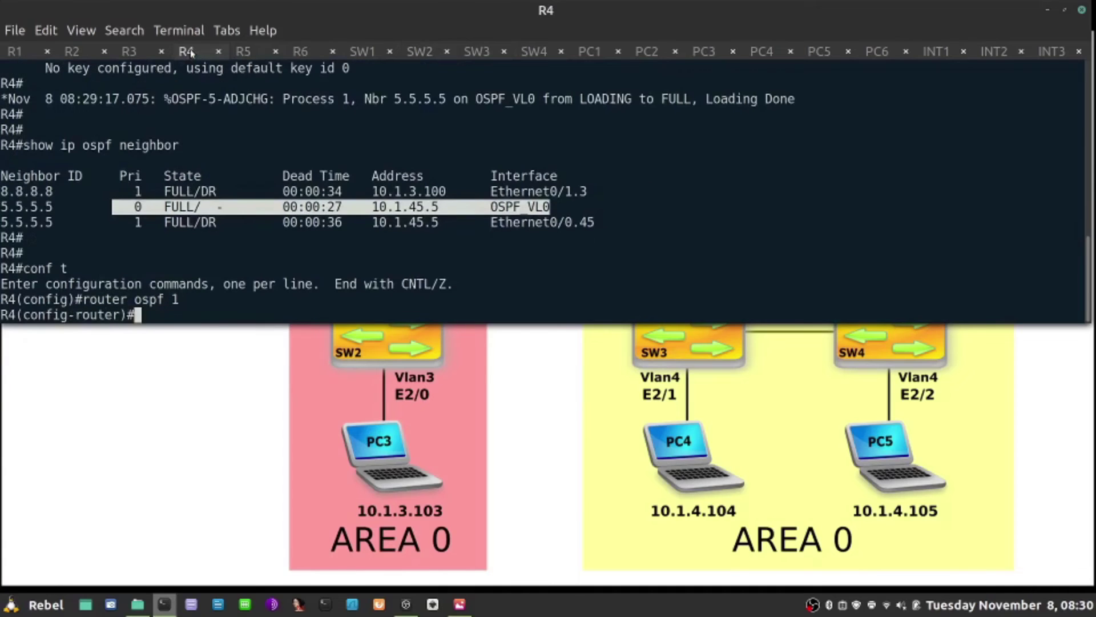
# Set message-digest-key 1 md5 with the shared key on R4's area 1 virtual link to 5.5.5.5.
pyautogui.write('area 1 vi')
pyautogui.press('Tab')
pyautogui.write('5.5.55')
pyautogui.press('BackSpace')
pyautogui.write('.5 me')
pyautogui.press('Tab')
pyautogui.write('1')
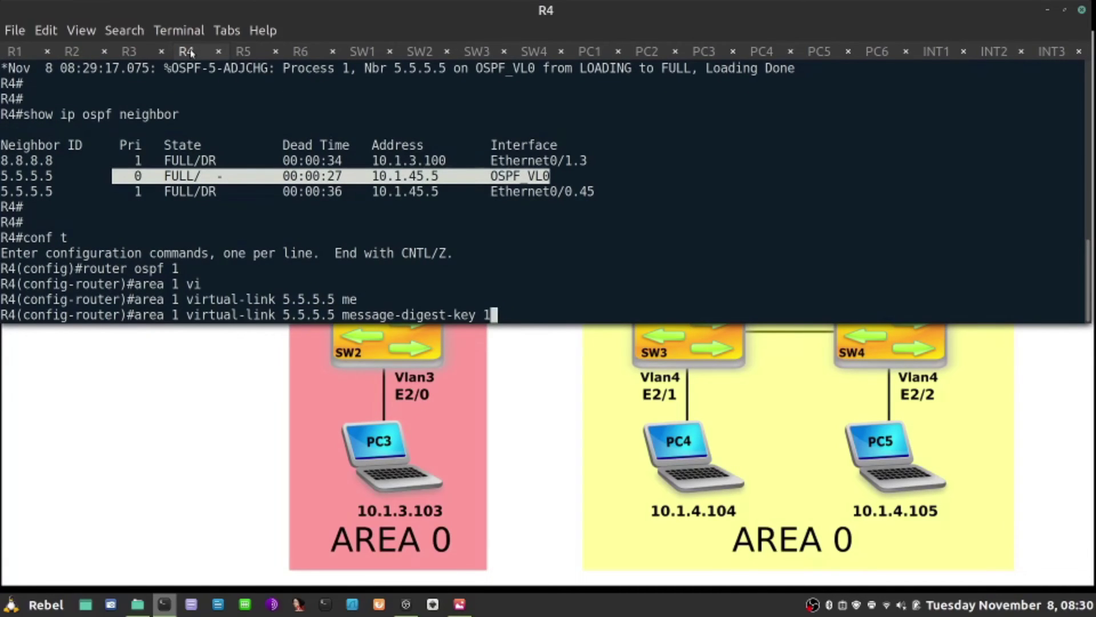
pyautogui.write(' md5 CISCO')
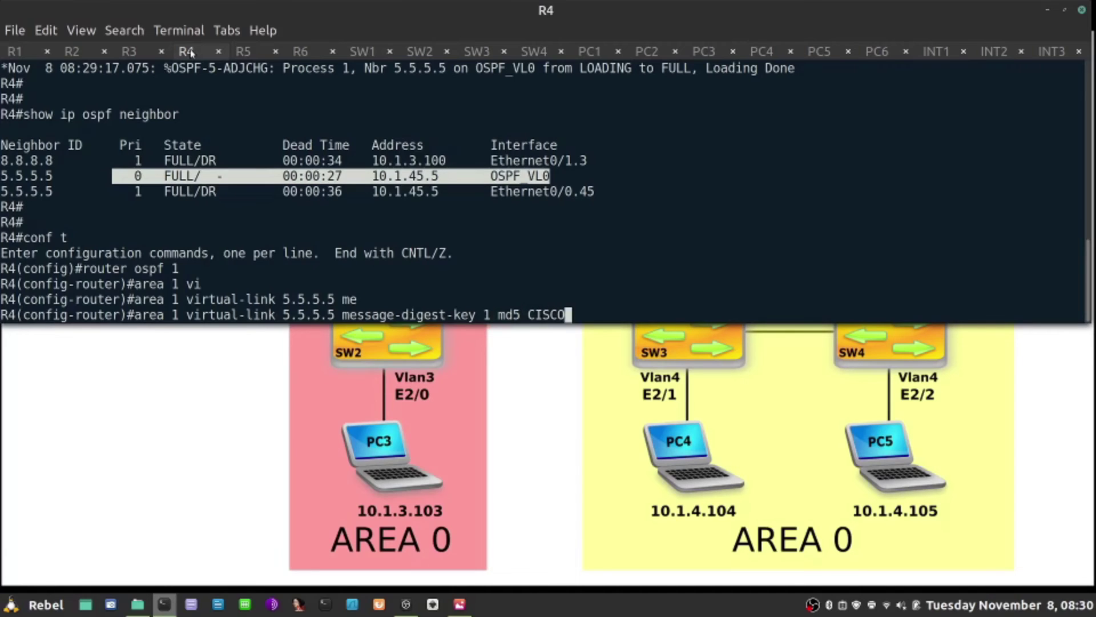
pyautogui.press('Return')
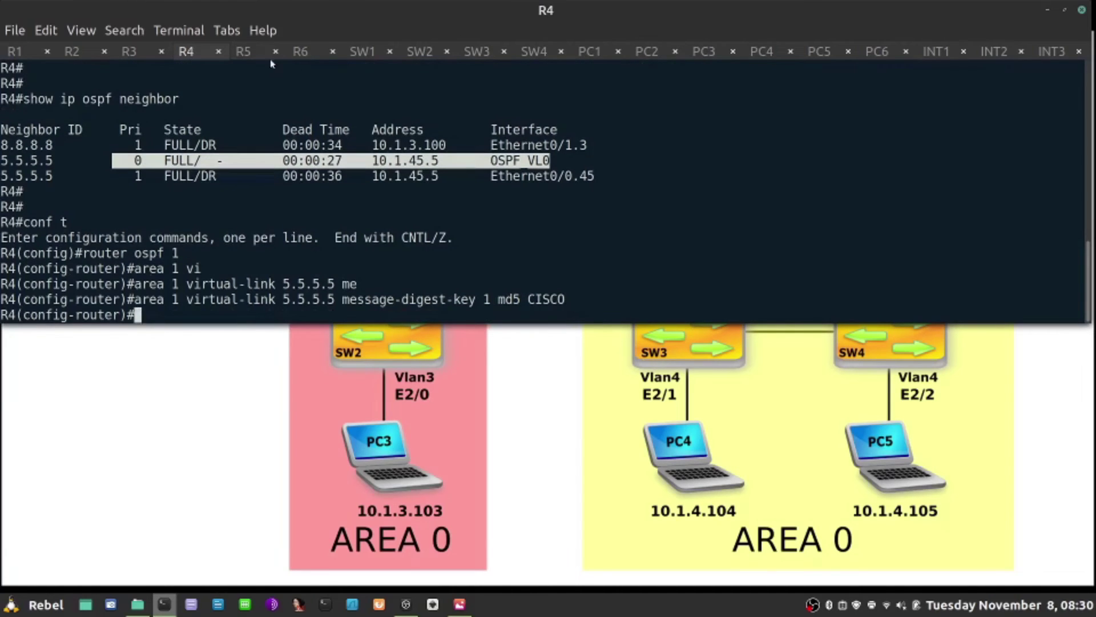
pyautogui.click(245, 51)
# Set message-digest-key 1 md5 with the shared key on R5's area 1 virtual link to 4.4.4.4.
pyautogui.write('area 1 vi')
pyautogui.press('Tab')
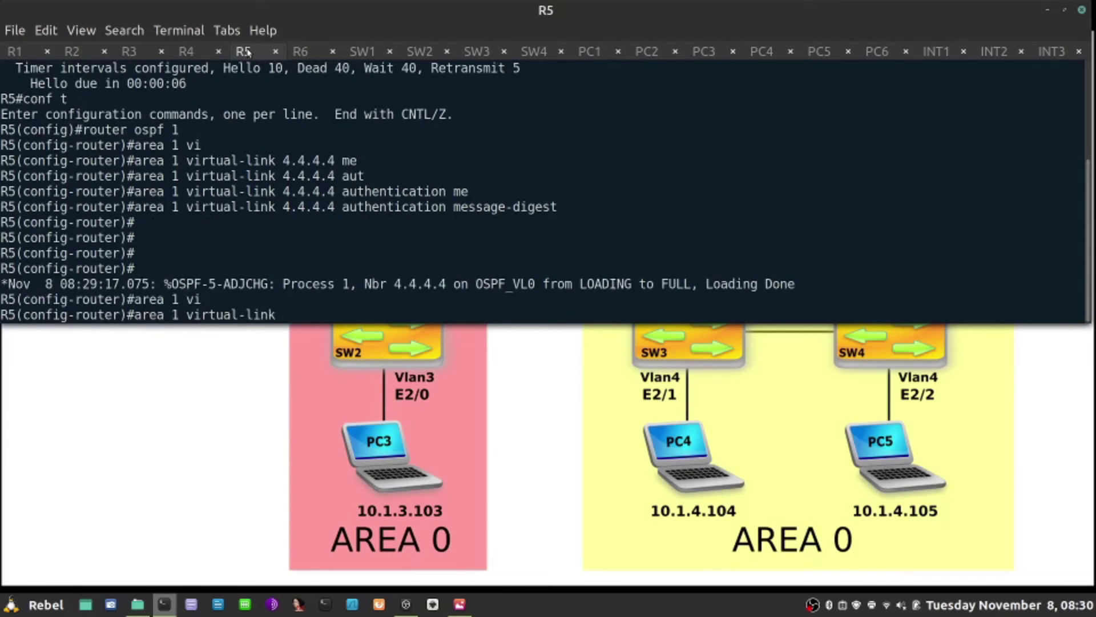
pyautogui.write('4.4.4.4 me')
pyautogui.press('Tab')
pyautogui.write('1 md5 CISCO')
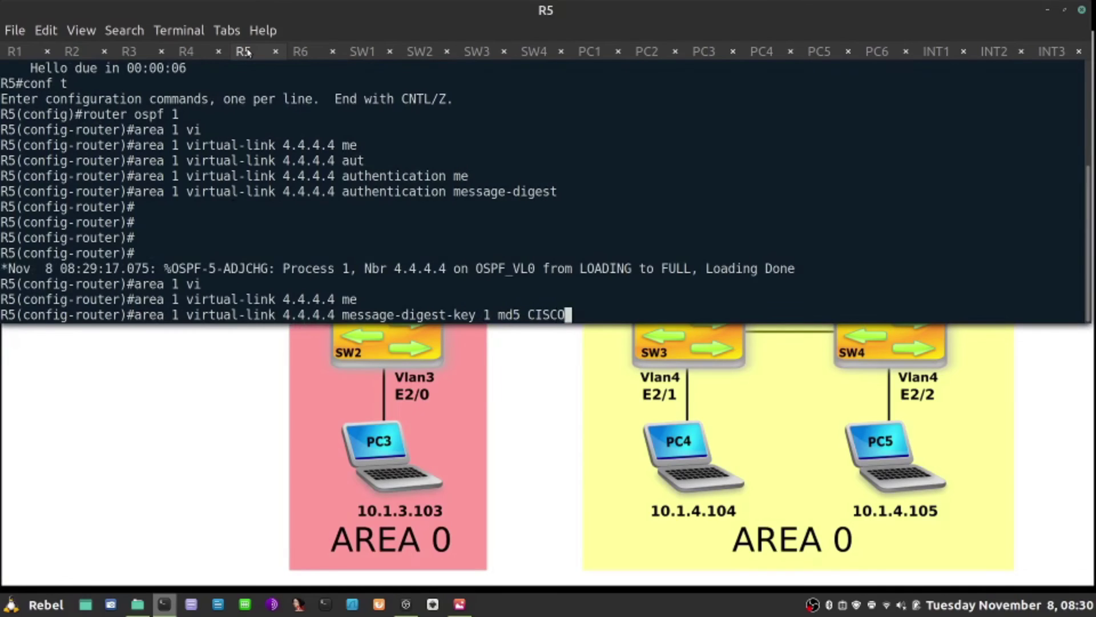
pyautogui.press('Return')
# Run 'do show run | s router ospf' and highlight the message-digest authentication and MD5 key lines.
pyautogui.write('do so')
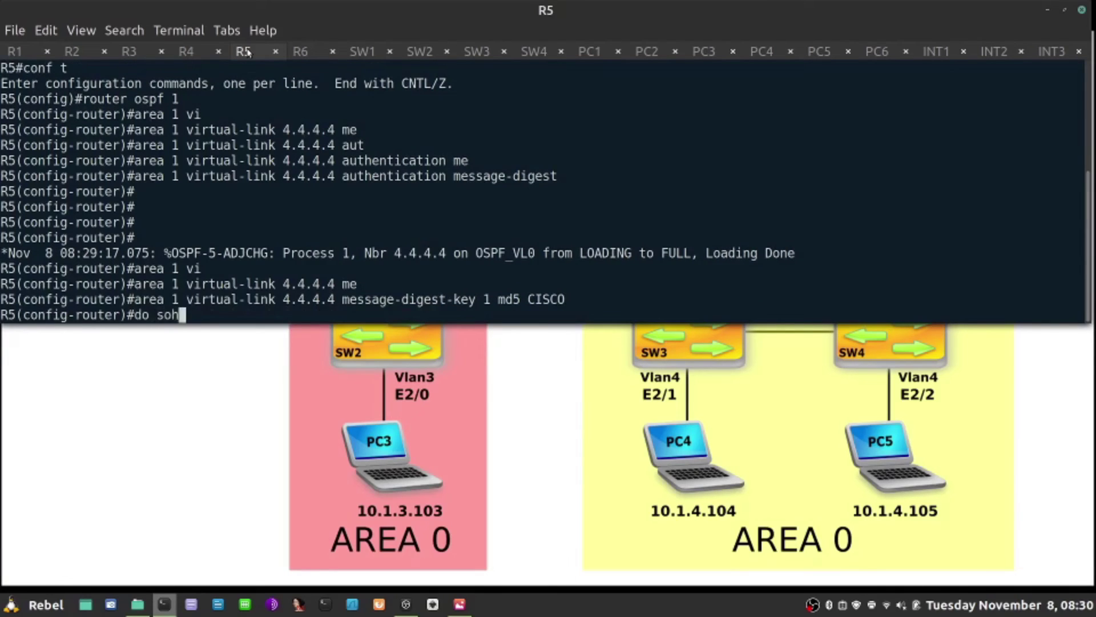
pyautogui.press('BackSpace')
pyautogui.write('how ')
pyautogui.write('run ')
pyautogui.write('| ')
pyautogui.write('s router osp')
pyautogui.write('f')
pyautogui.press('Return')
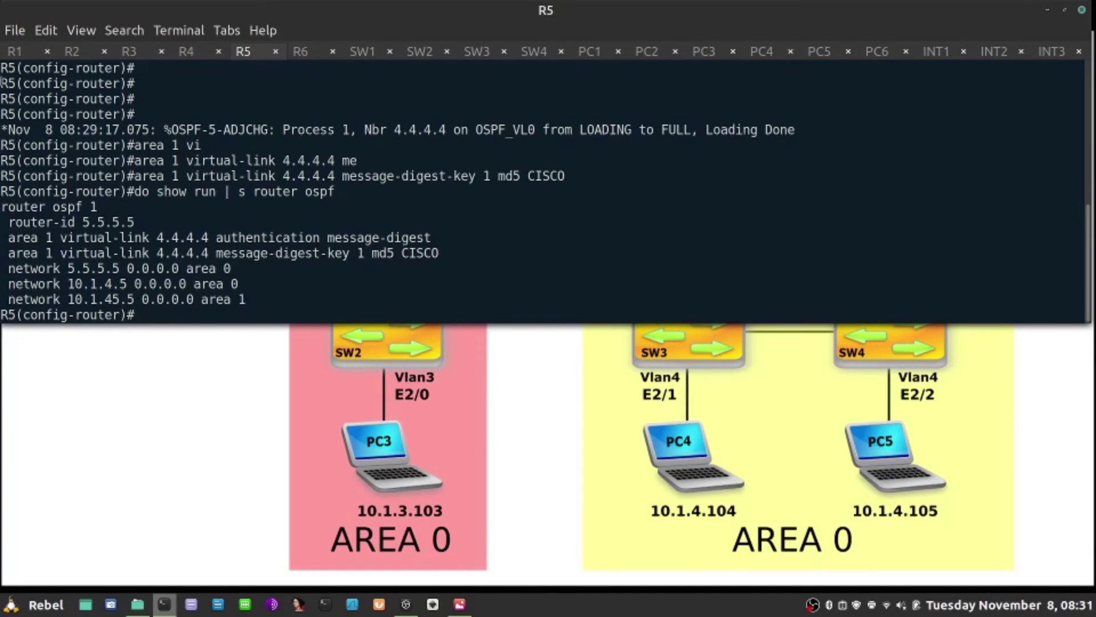
pyautogui.moveTo(444, 254); pyautogui.dragTo(5, 239)
pyautogui.click(438, 245)
pyautogui.moveTo(446, 231); pyautogui.dragTo(209, 240)
pyautogui.moveTo(444, 255); pyautogui.dragTo(252, 257)
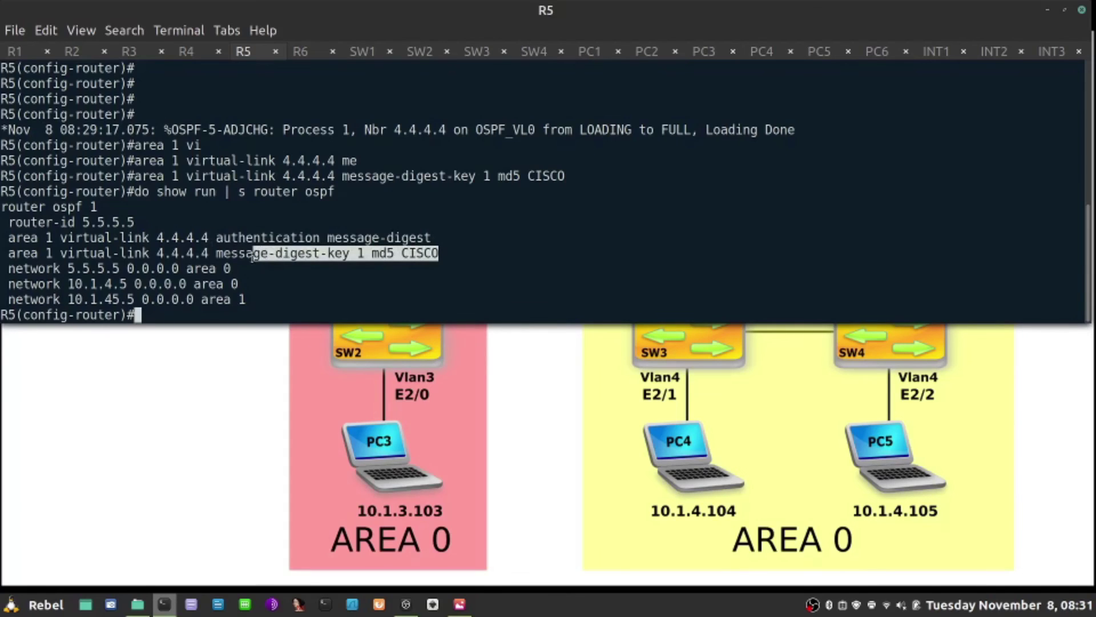
# On R4, confirm the virtual-link MD5 key in the OSPF config and 5.5.5.5 FULL over OSPF_VL0.
pyautogui.click(193, 53)
pyautogui.press('Return')
pyautogui.press('Return')
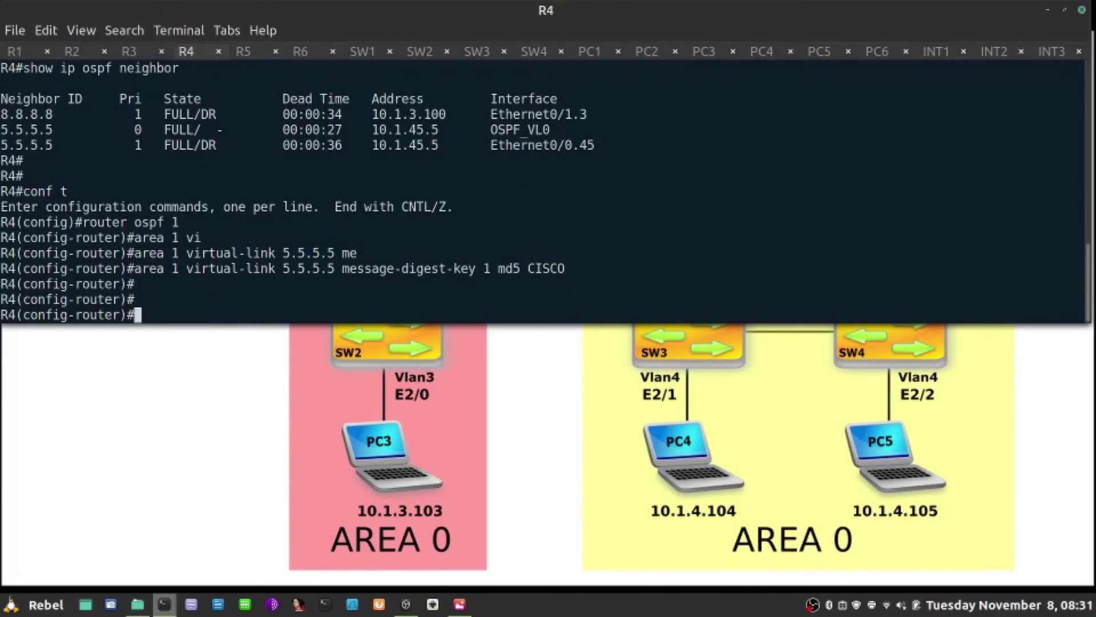
pyautogui.write('do show run | s ')
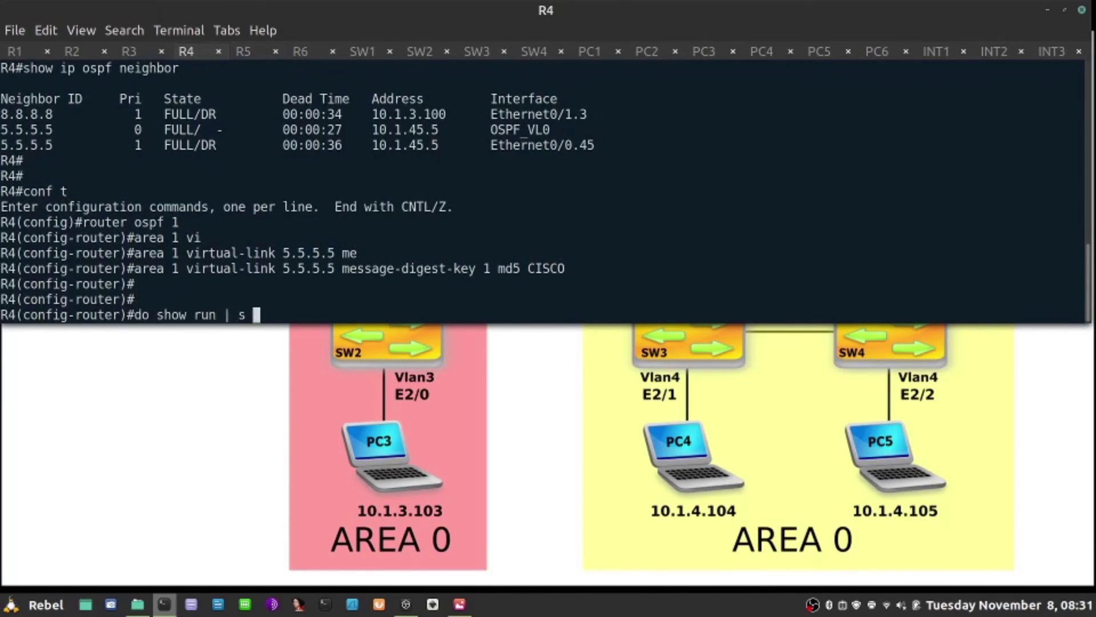
pyautogui.write('router ospf')
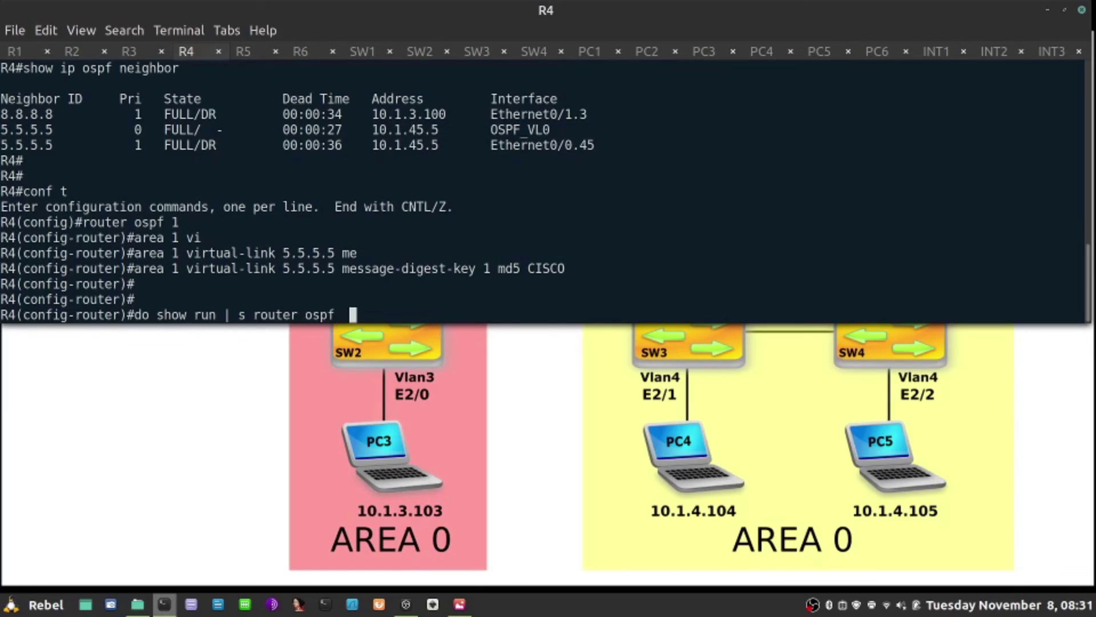
pyautogui.press('Return')
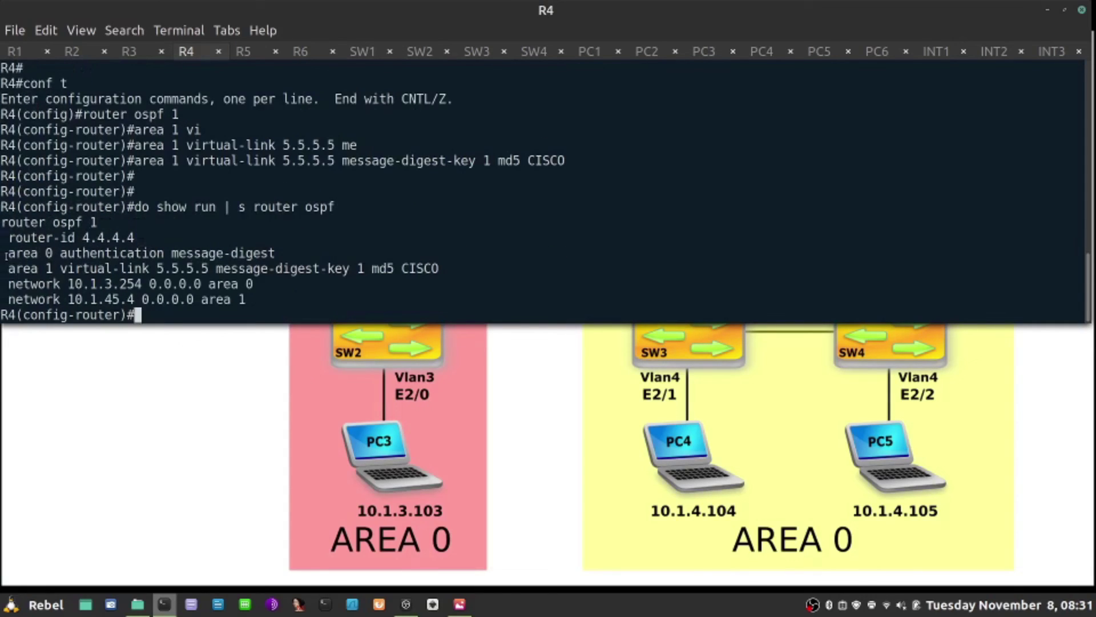
pyautogui.moveTo(6, 254); pyautogui.dragTo(277, 251)
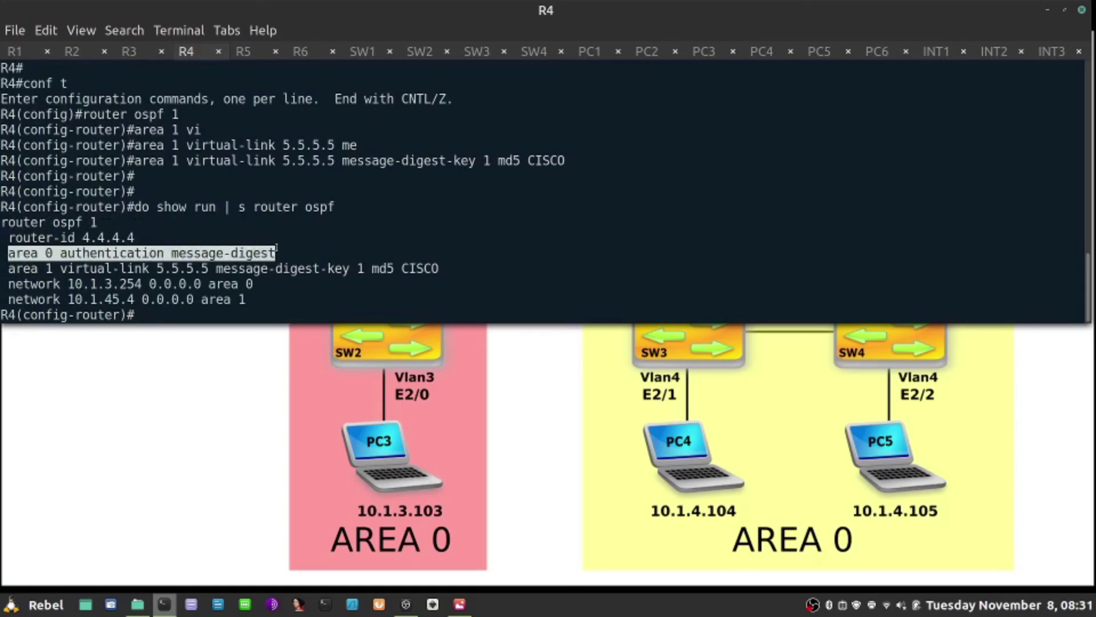
pyautogui.moveTo(442, 269); pyautogui.dragTo(6, 269)
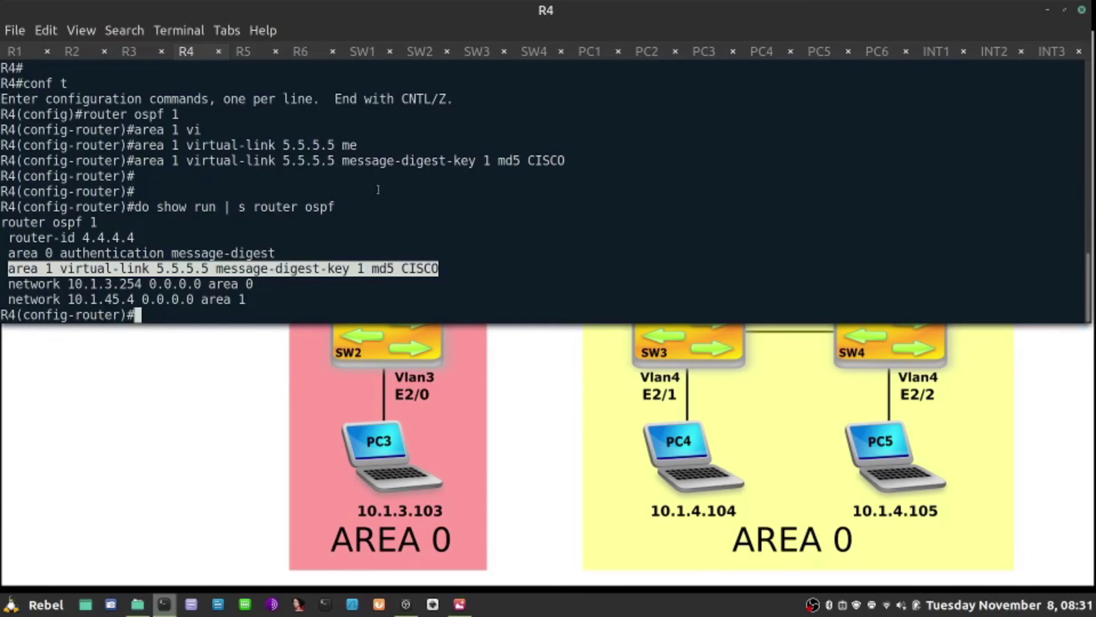
pyautogui.write('do show ip ospf nei')
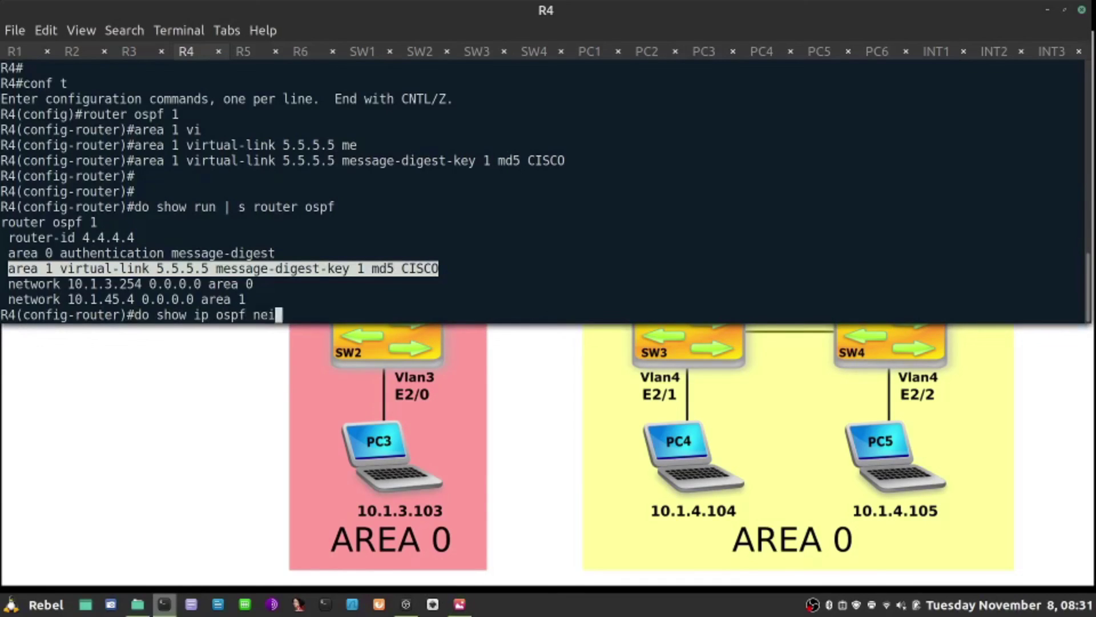
pyautogui.press('Return')
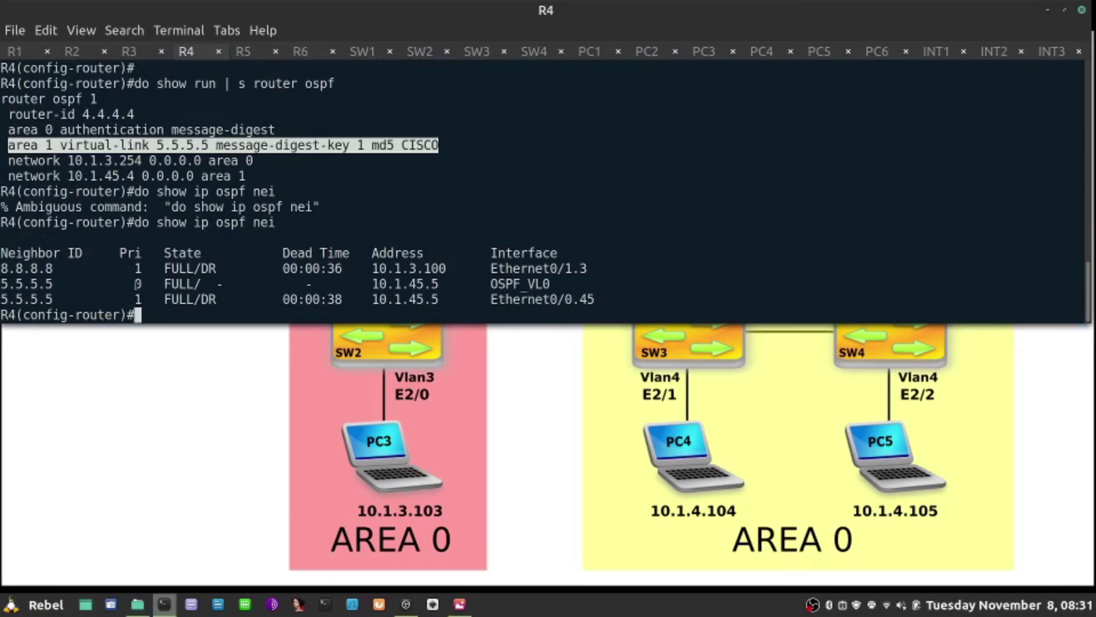